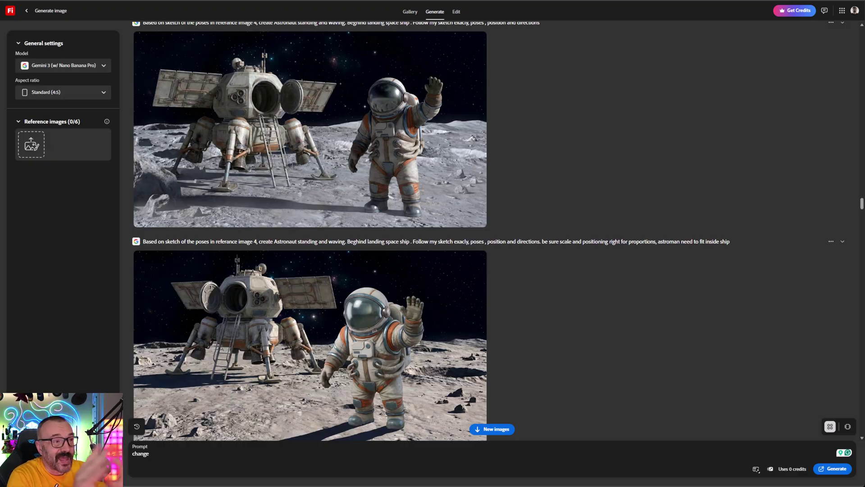
Step: Review the generated astronaut and lander scenes in Firefly and the astronaut views in the Gemini chat
{"action": "scroll", "coordinate": [497, 217], "scroll_direction": "down", "scroll_amount": 1}
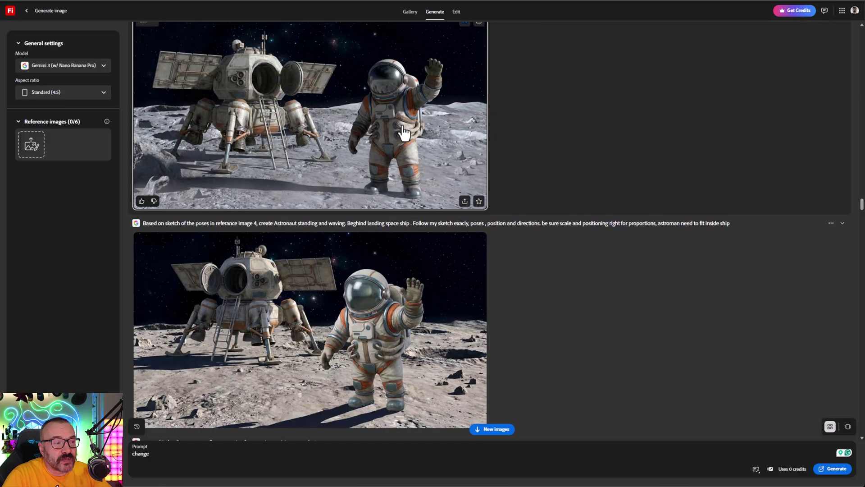
{"action": "scroll", "coordinate": [497, 217], "scroll_direction": "up", "scroll_amount": 2}
{"action": "scroll", "coordinate": [497, 217], "scroll_direction": "down", "scroll_amount": 1}
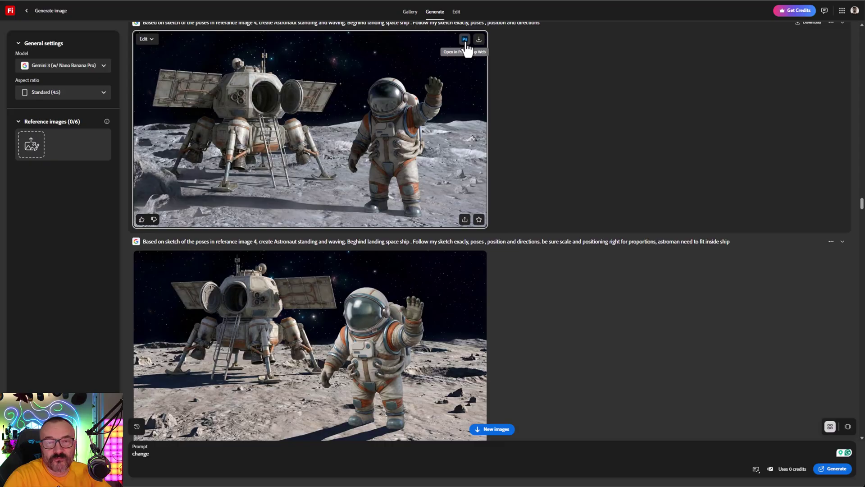
{"action": "left_click", "coordinate": [465, 40]}
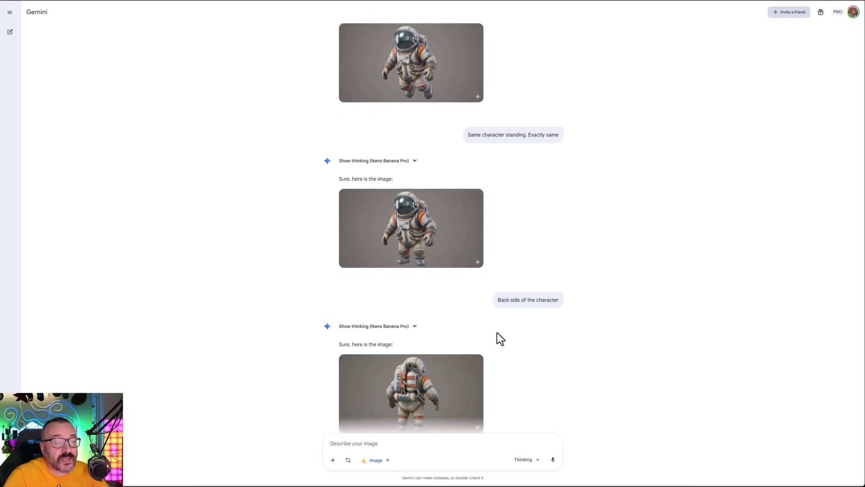
{"action": "scroll", "coordinate": [496, 332], "scroll_direction": "down", "scroll_amount": 1}
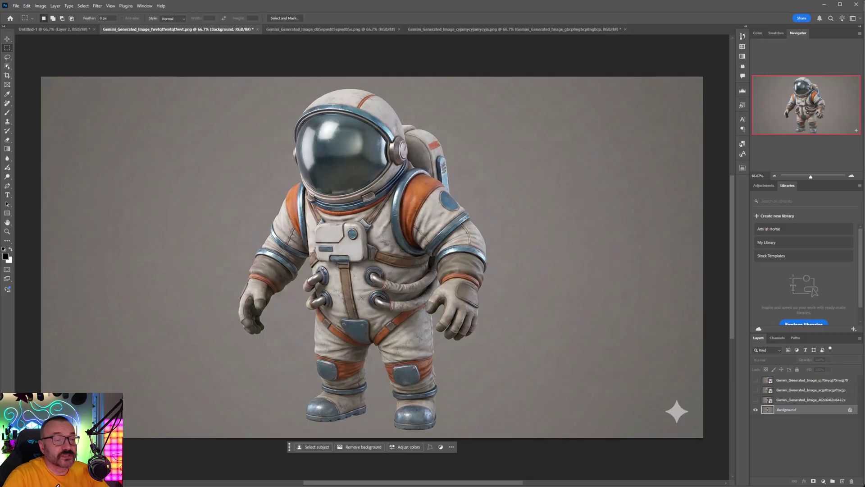
Step: Switch to Photoshop and show the three hidden layers above the background in the astronaut document, one after another
{"action": "left_click", "coordinate": [756, 400]}
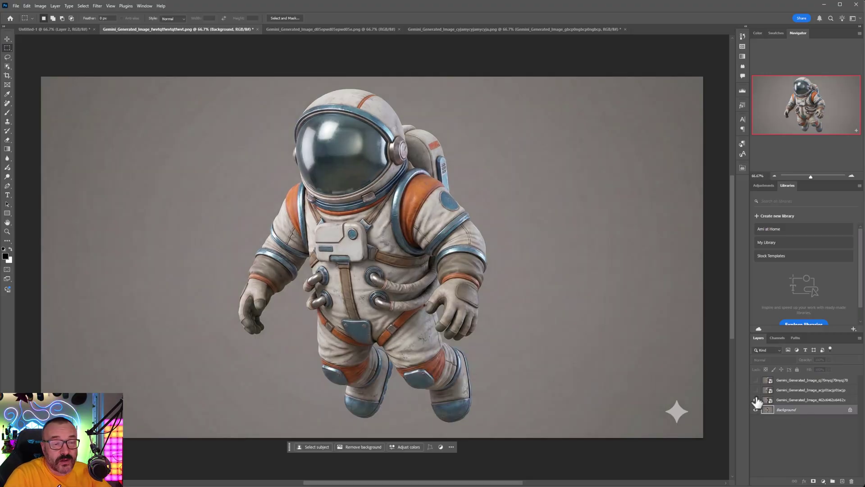
{"action": "left_click", "coordinate": [756, 390]}
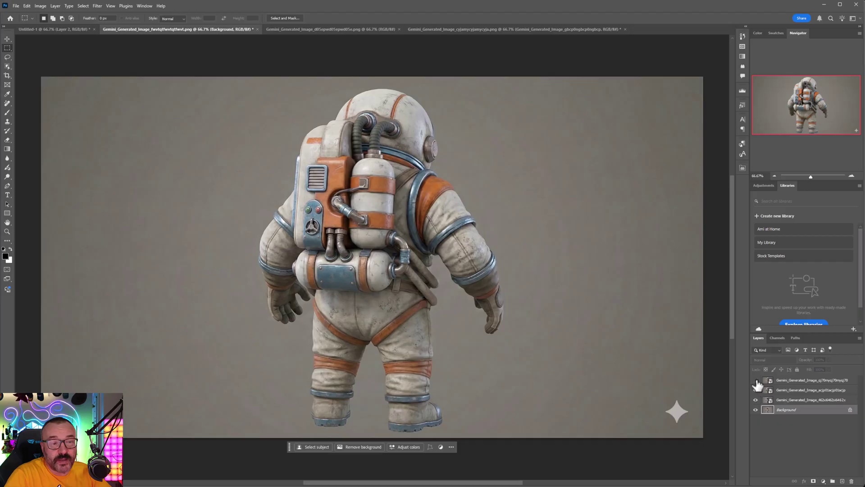
{"action": "left_click", "coordinate": [756, 380]}
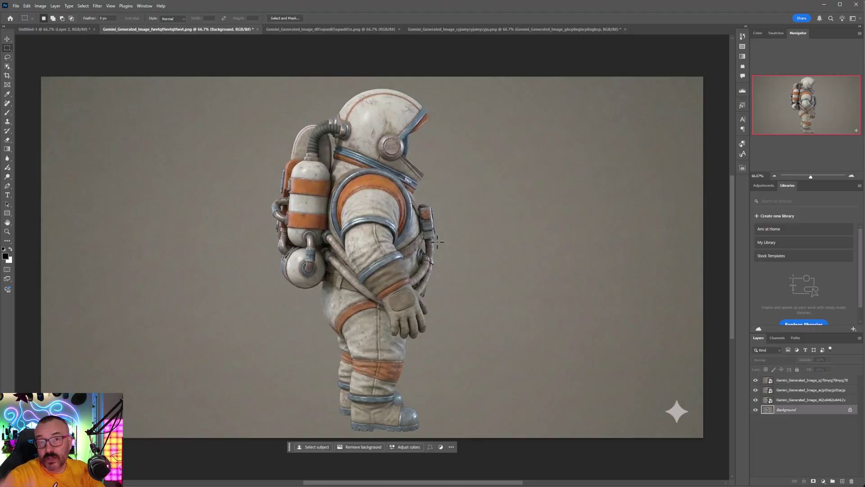
Step: Replace the sparkle watermark in the moon landscape document using Generative Fill with an empty prompt, and collapse the generated layer's properties
{"action": "left_click", "coordinate": [300, 30]}
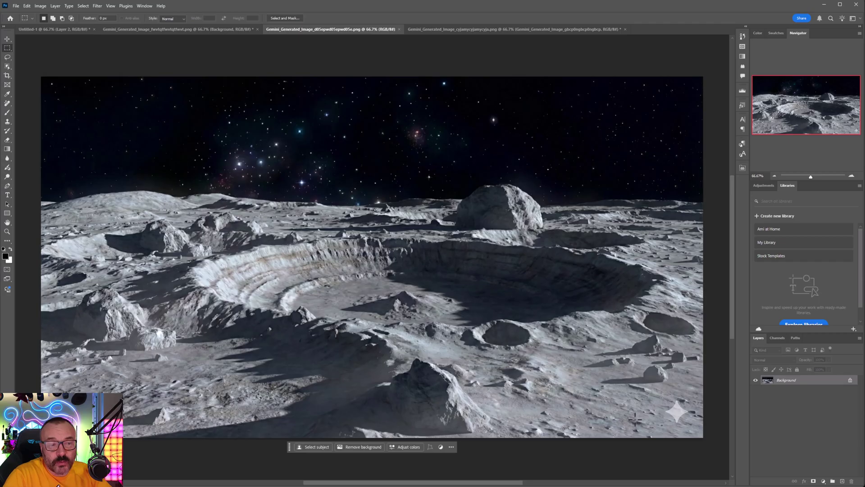
{"action": "left_click_drag", "start_coordinate": [662, 394], "coordinate": [693, 427]}
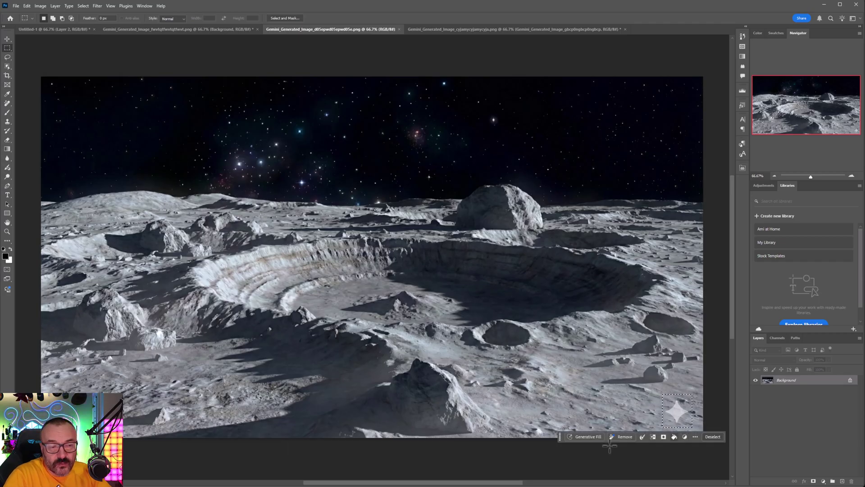
{"action": "left_click", "coordinate": [593, 437]}
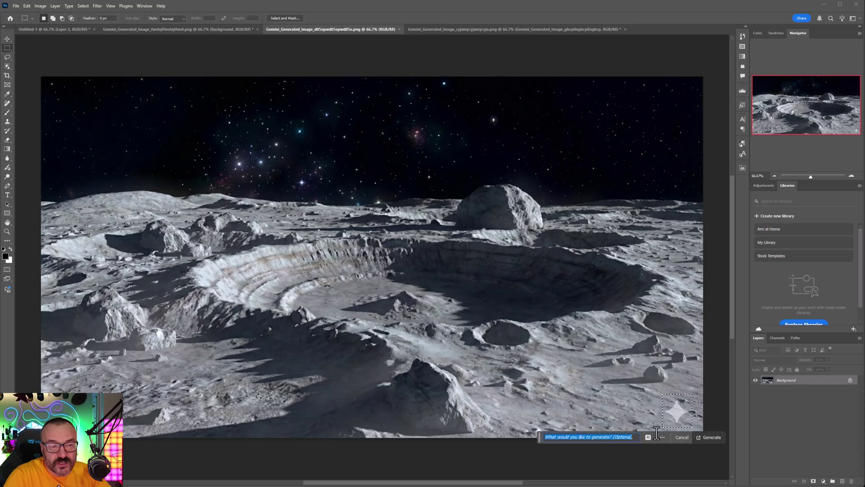
{"action": "left_click", "coordinate": [713, 437]}
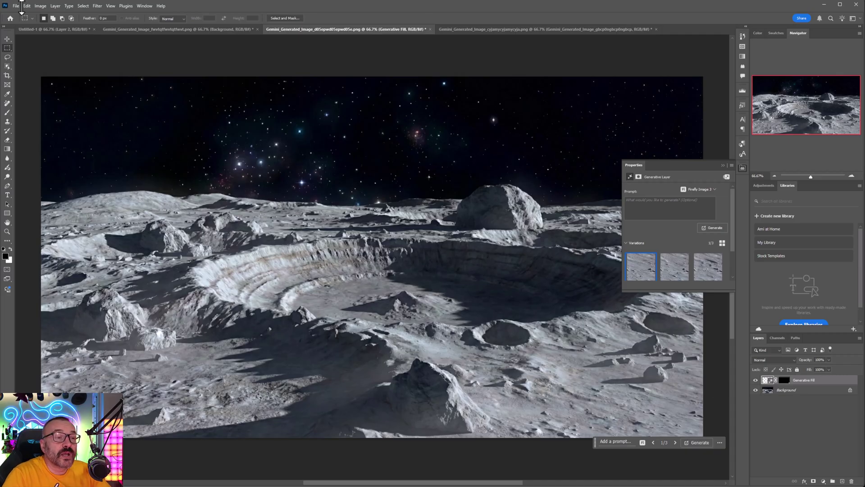
{"action": "left_click", "coordinate": [742, 166]}
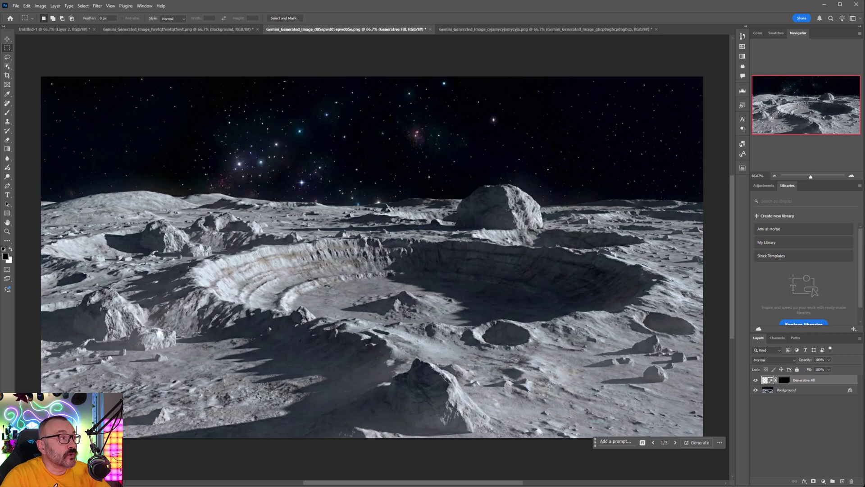
Step: Compare the lander versions in the spaceship document by toggling the two image layers above the background on and off
{"action": "key", "text": "ctrl+Tab"}
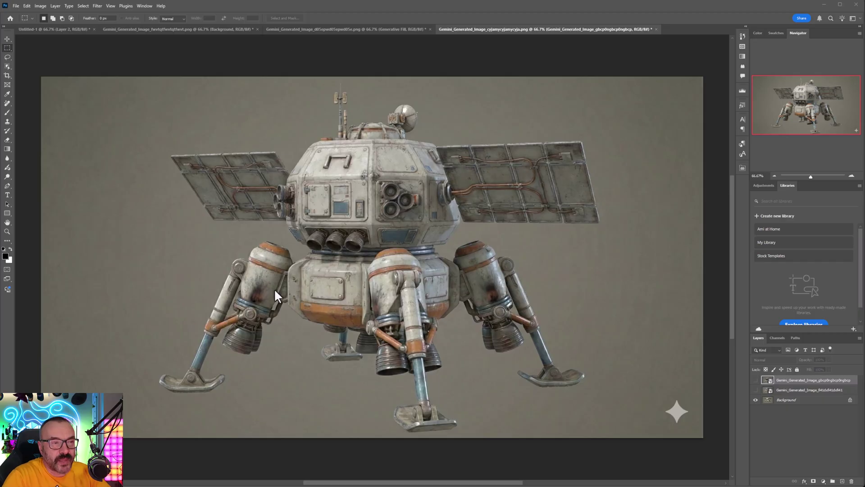
{"action": "left_click", "coordinate": [756, 390]}
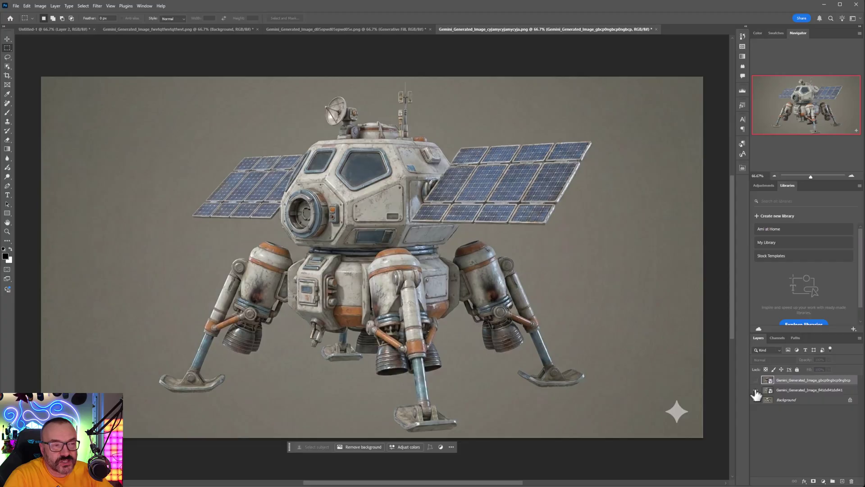
{"action": "left_click", "coordinate": [756, 380]}
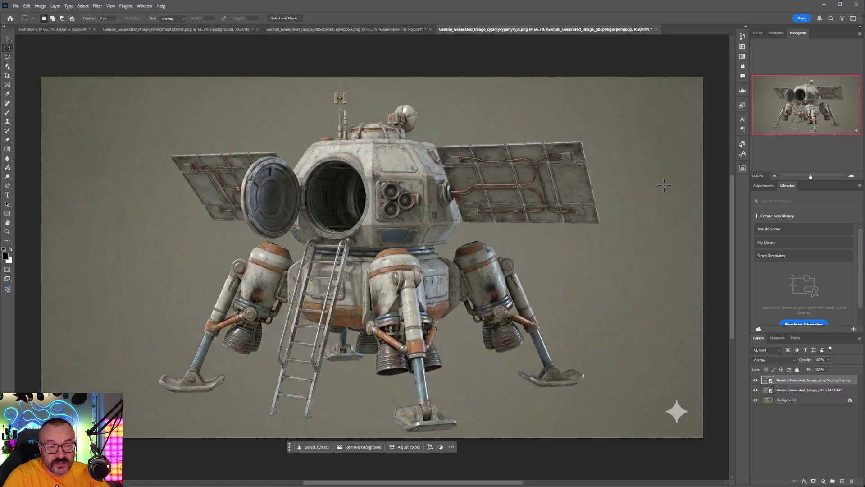
{"action": "left_click", "coordinate": [756, 380]}
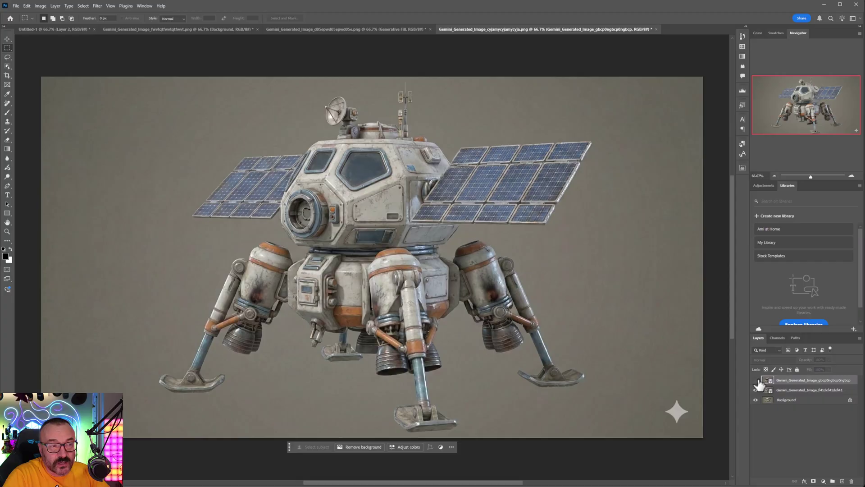
{"action": "left_click", "coordinate": [757, 381]}
{"action": "left_click", "coordinate": [757, 381]}
{"action": "left_click", "coordinate": [757, 381]}
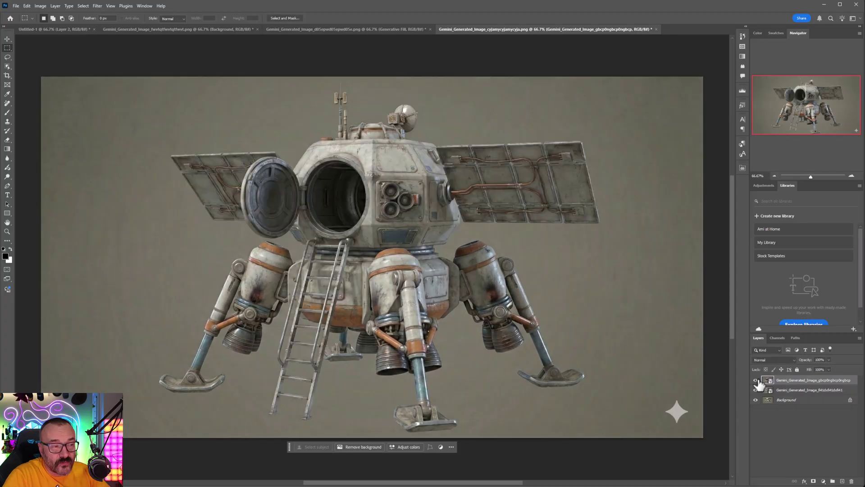
{"action": "left_click", "coordinate": [756, 381]}
{"action": "left_click", "coordinate": [756, 389]}
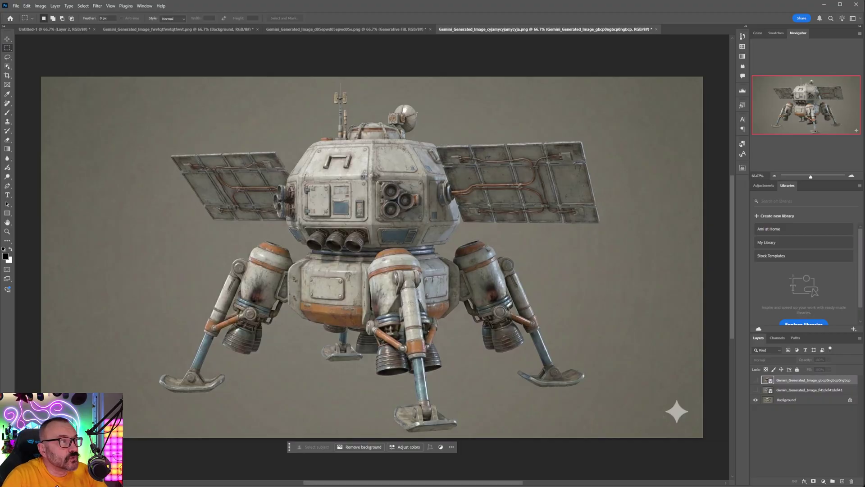
Step: Switch to Firefly and add the moon landscape, astronaut, lander and purple alien dog pictures as reference images
{"action": "key", "text": "alt+Tab"}
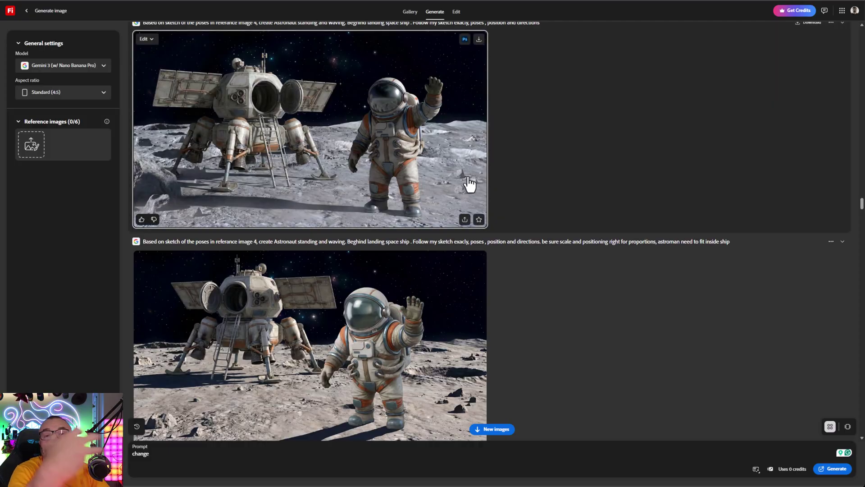
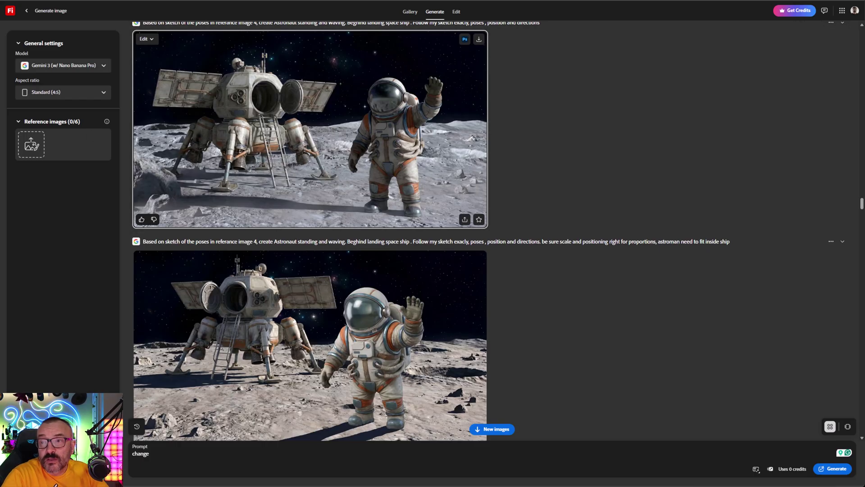
{"action": "left_click_drag", "start_coordinate": [253, 207], "coordinate": [31, 151]}
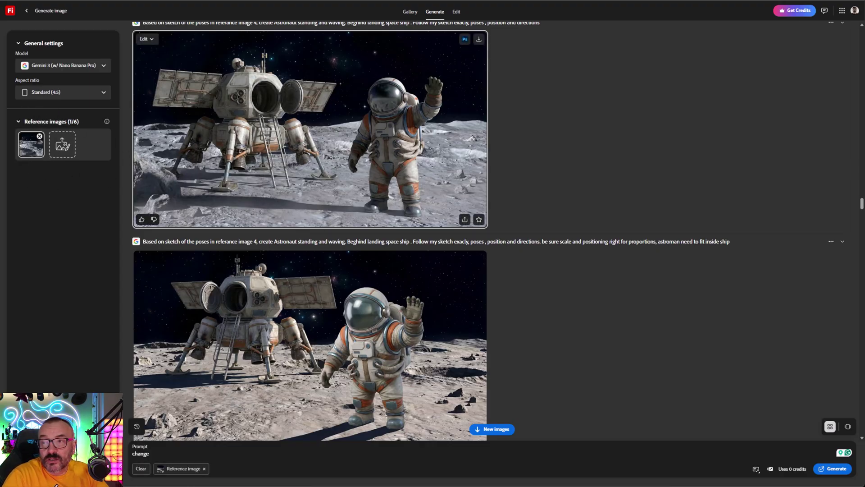
{"action": "left_click_drag", "start_coordinate": [444, 165], "coordinate": [62, 145]}
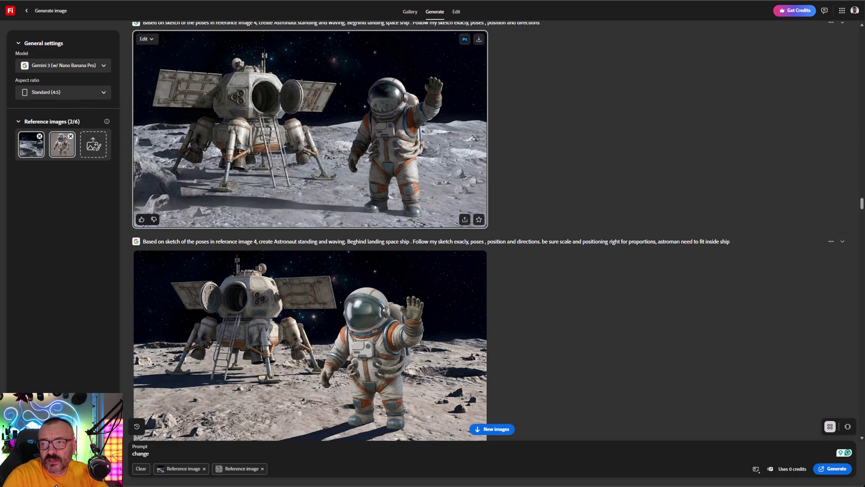
{"action": "left_click_drag", "start_coordinate": [270, 149], "coordinate": [106, 165]}
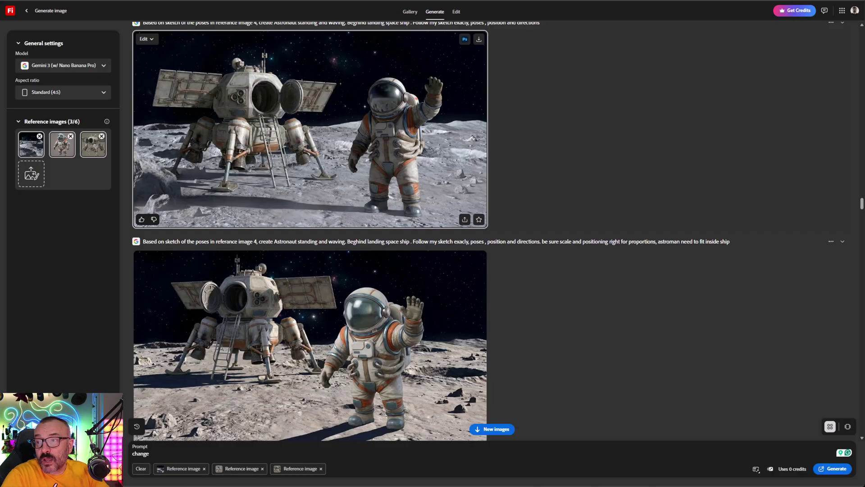
{"action": "left_click_drag", "start_coordinate": [113, 185], "coordinate": [31, 179]}
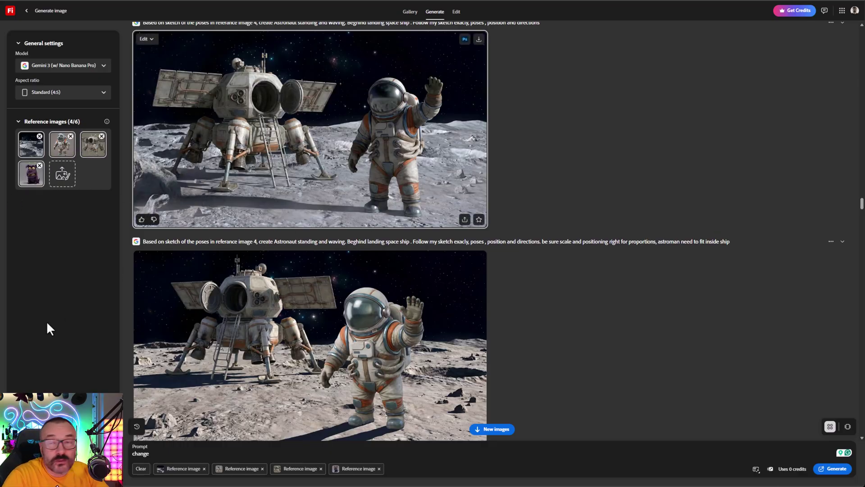
Step: Generate a Widescreen (16:9) image: spaceship on the ground, spaceman waving next to it, happy alien dog peeking from outside the frame, reference details unchanged
{"action": "left_click", "coordinate": [152, 453]}
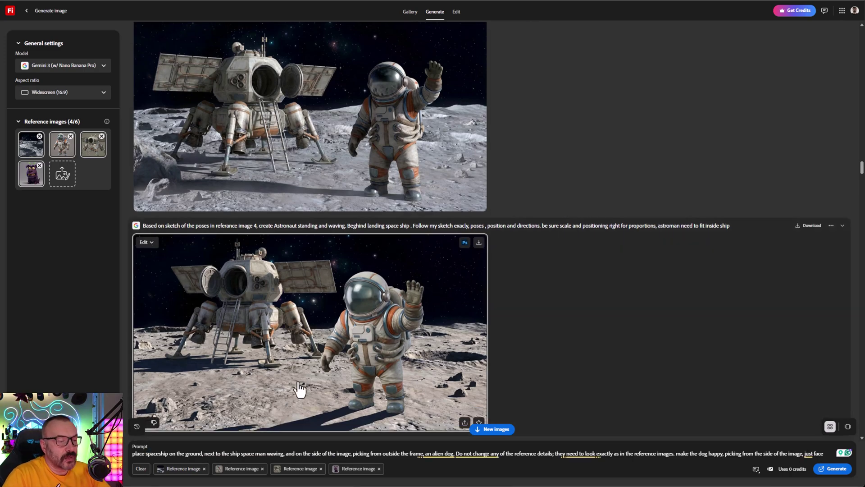
{"action": "scroll", "coordinate": [300, 386], "scroll_direction": "down", "scroll_amount": 2}
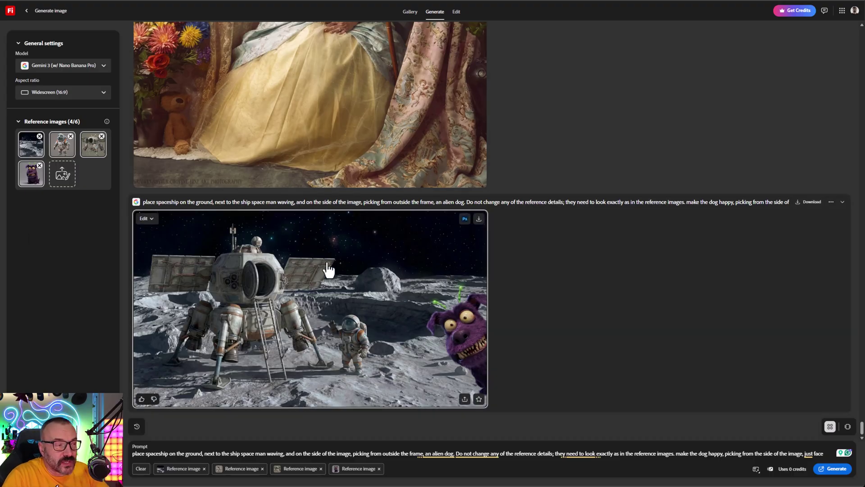
Step: Open the generated moon scene for prompt-based image editing, inspect its reference setup, and return to the results
{"action": "left_click", "coordinate": [152, 219]}
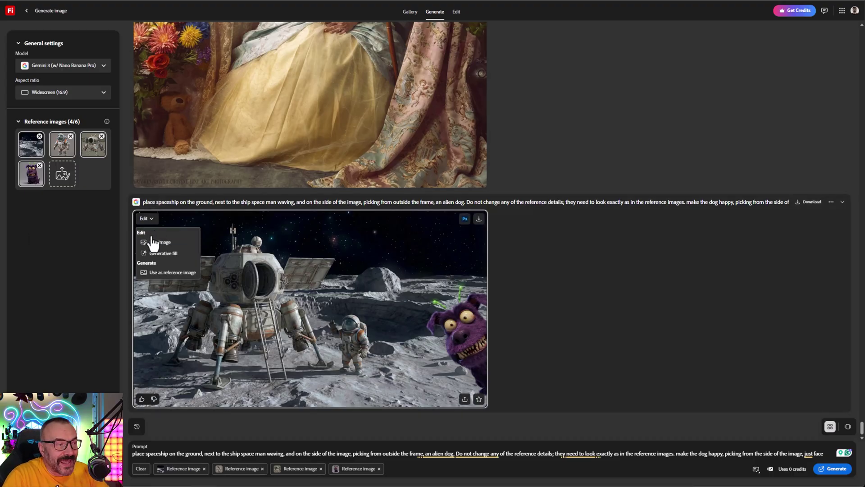
{"action": "left_click", "coordinate": [151, 240]}
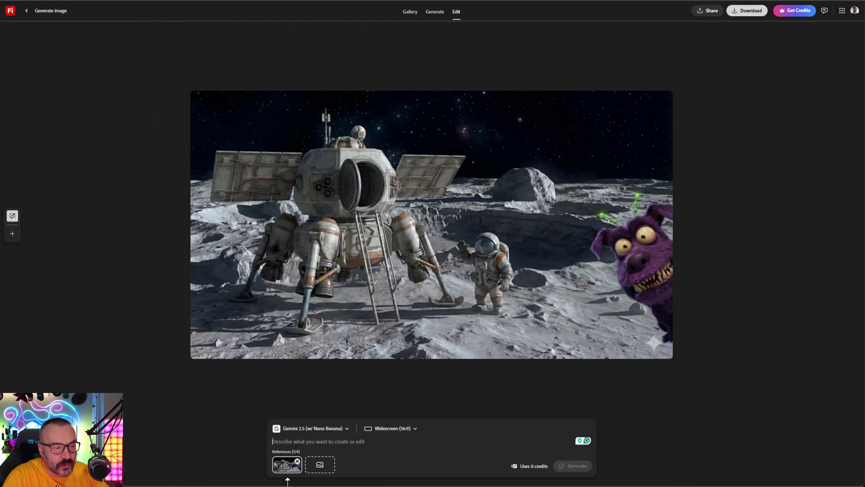
{"action": "mouse_move", "coordinate": [286, 470]}
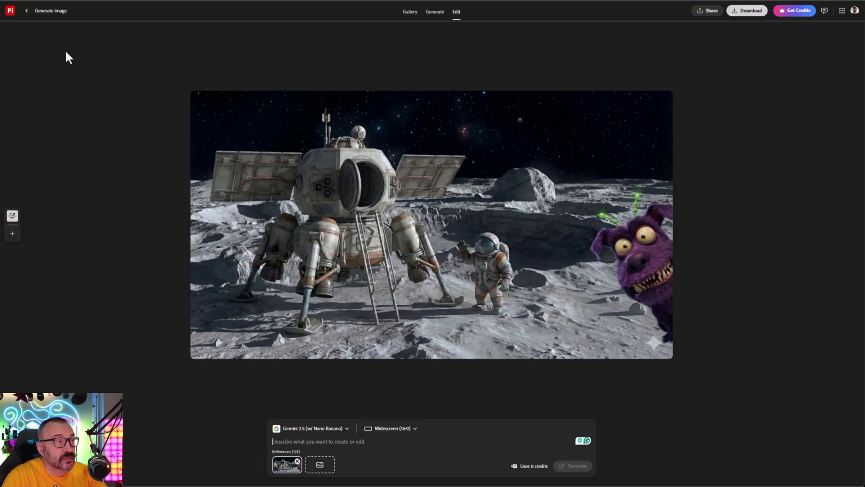
{"action": "left_click", "coordinate": [26, 12]}
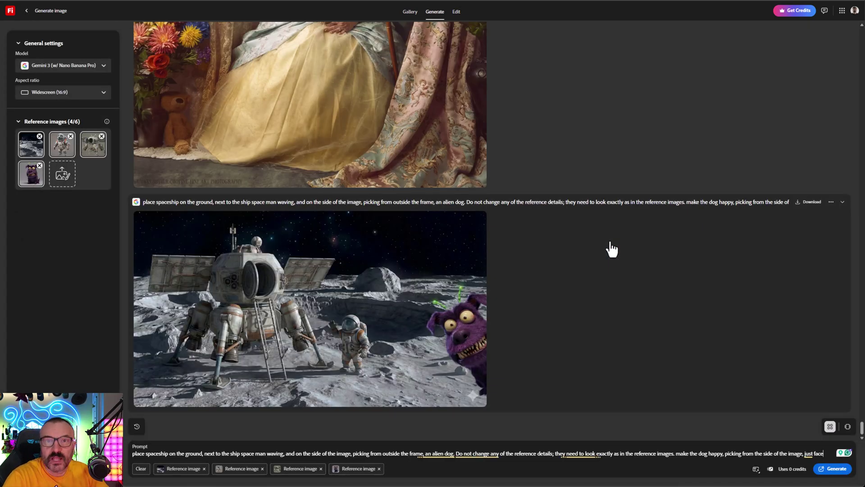
Step: Try brushing a Generative fill selection over the large boulder behind the astronaut, and return to the generated results
{"action": "mouse_move", "coordinate": [483, 306]}
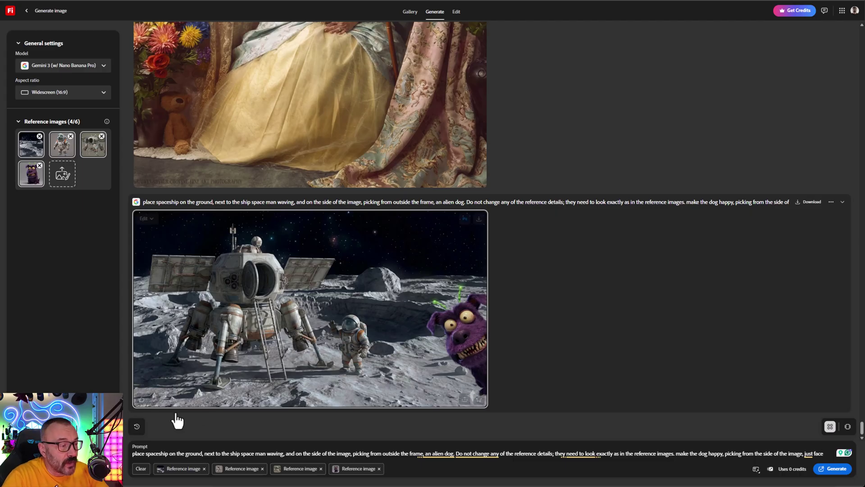
{"action": "left_click", "coordinate": [151, 230]}
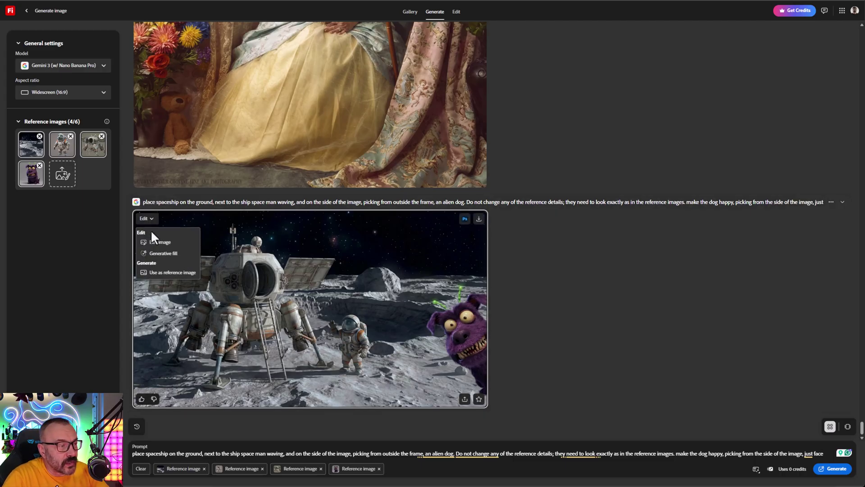
{"action": "left_click", "coordinate": [159, 253]}
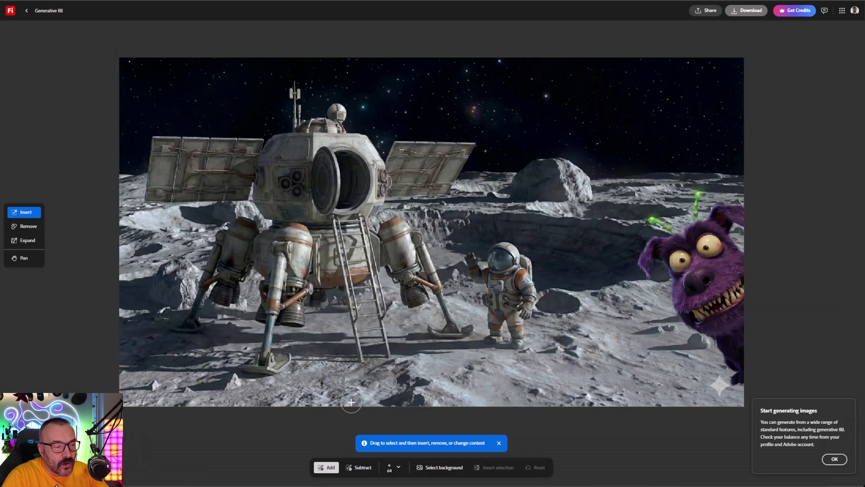
{"action": "mouse_move", "coordinate": [581, 179]}
{"action": "left_mouse_down"}
{"action": "mouse_move", "coordinate": [526, 191]}
{"action": "mouse_move", "coordinate": [544, 176]}
{"action": "mouse_move", "coordinate": [514, 186]}
{"action": "mouse_move", "coordinate": [566, 195]}
{"action": "mouse_move", "coordinate": [562, 172]}
{"action": "mouse_move", "coordinate": [588, 188]}
{"action": "mouse_move", "coordinate": [516, 194]}
{"action": "mouse_move", "coordinate": [535, 161]}
{"action": "mouse_move", "coordinate": [558, 180]}
{"action": "mouse_move", "coordinate": [580, 186]}
{"action": "left_mouse_up"}
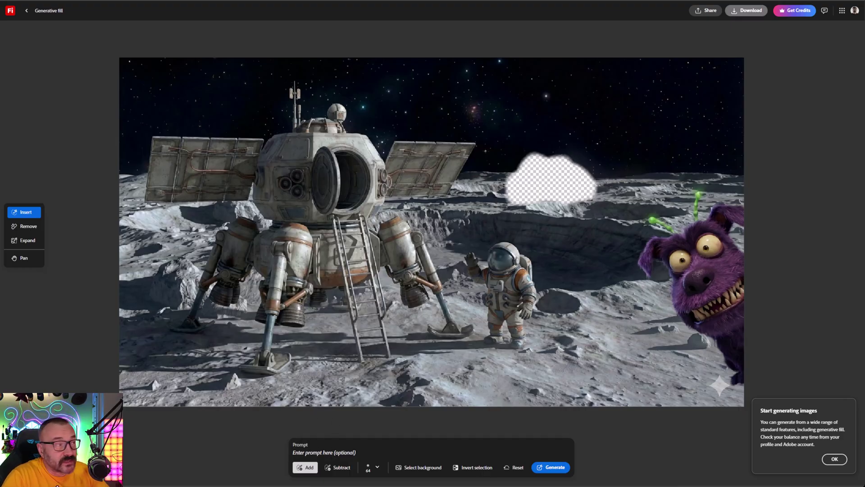
{"action": "left_click", "coordinate": [26, 10]}
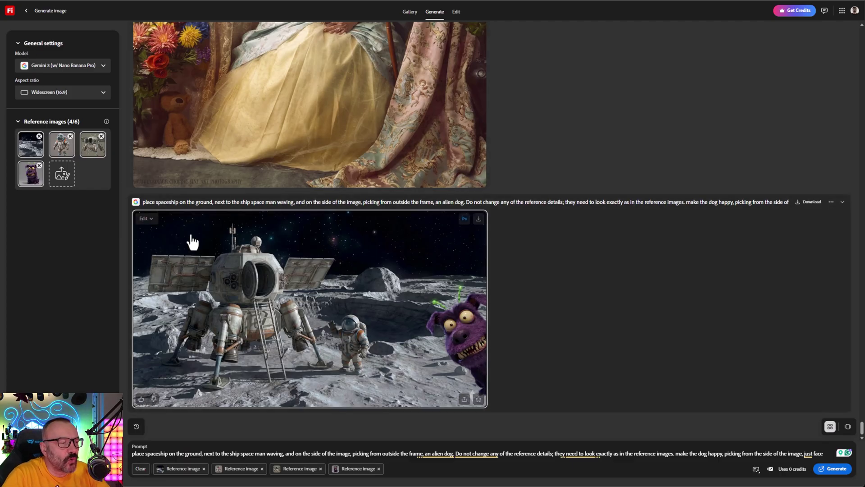
Step: Add the generated moon scene as another reference image, and switch to the Untitled-1 document in Photoshop
{"action": "left_click", "coordinate": [149, 219]}
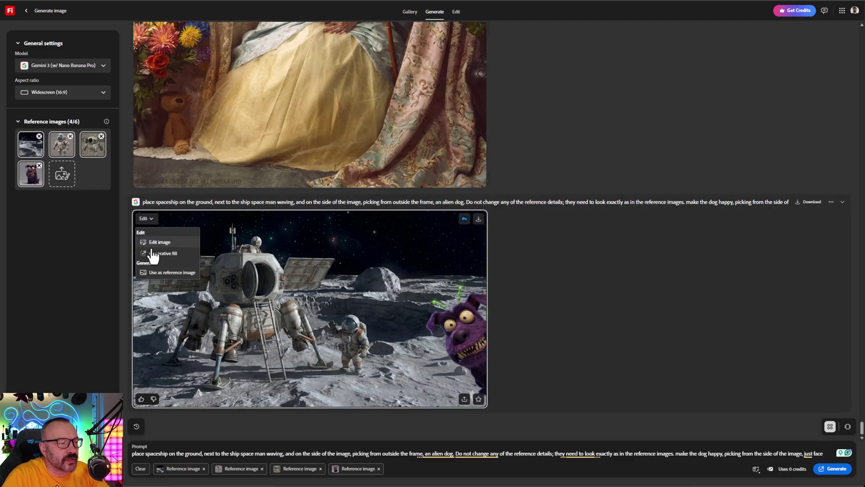
{"action": "left_click", "coordinate": [180, 273]}
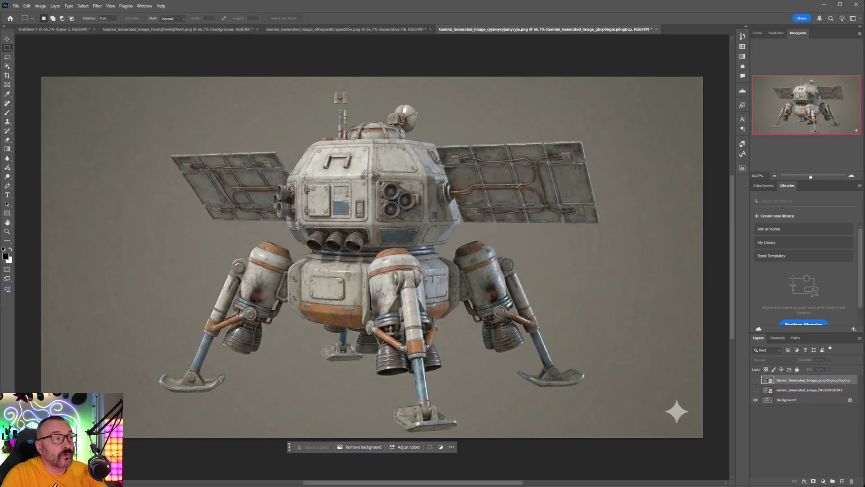
{"action": "left_click", "coordinate": [45, 30]}
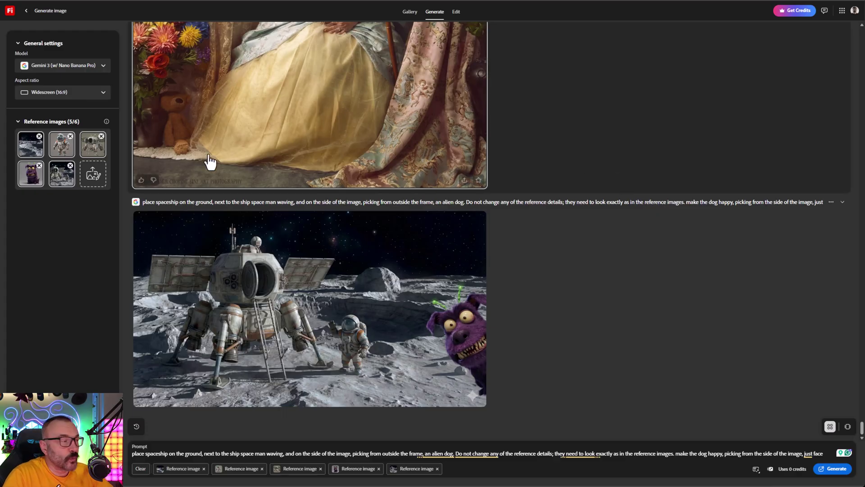
Step: In Firefly, remove the alien dog and generated moon scene from the reference images and add the pose sketch as reference image 4
{"action": "left_click", "coordinate": [39, 165]}
{"action": "left_click", "coordinate": [40, 166]}
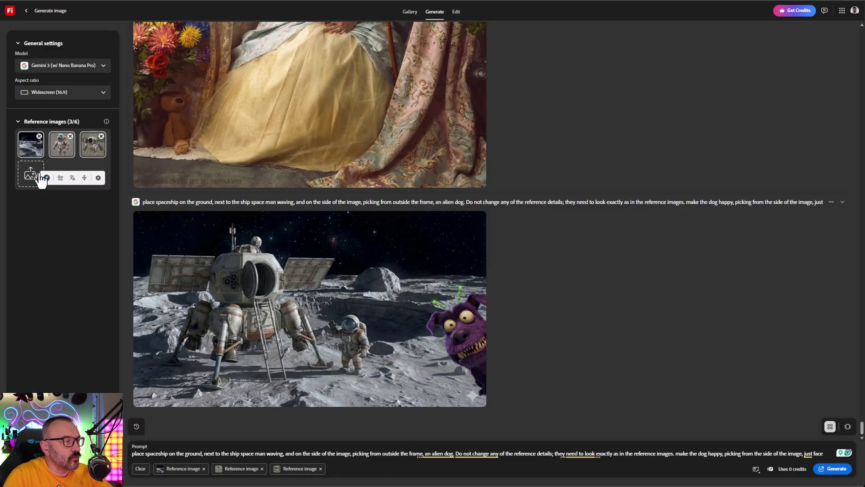
{"action": "left_click_drag", "start_coordinate": [0, 165], "coordinate": [31, 175]}
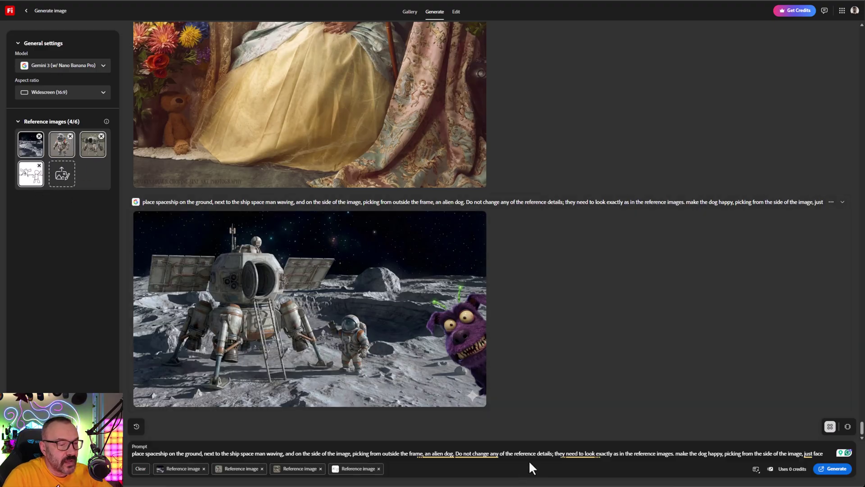
Step: Replace the prompt with a request for a standing, waving astronaut and landing spaceship, following the sketch's poses, position and directions in reference image 4
{"action": "triple_click", "coordinate": [527, 453]}
{"action": "type", "text": "Based on sketch of the poses in referance image 4, create Astronaut standing and waving. Beghind landing space ship . Follow my sketch exacly, poses , position and directions"}
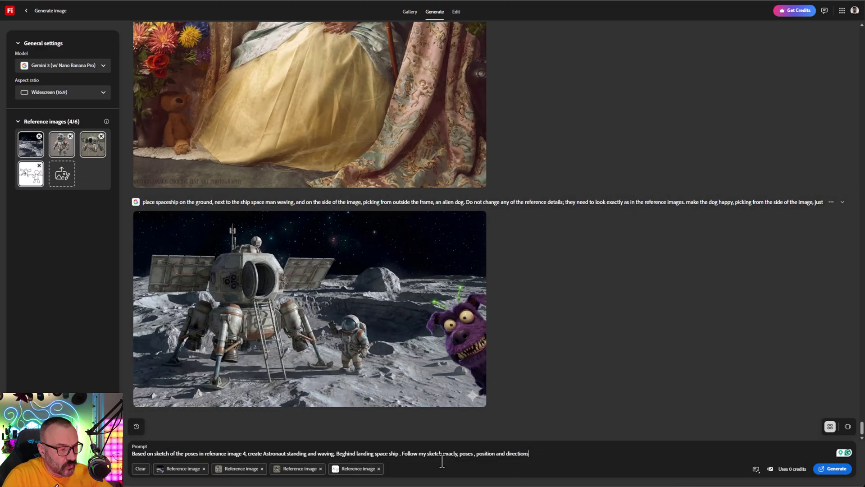
Step: Accept the prompt corrections "the sketch", "reference", "an Astronaut", "Behind", "the landing" and "exactly", and generate the image
{"action": "mouse_move", "coordinate": [179, 456]}
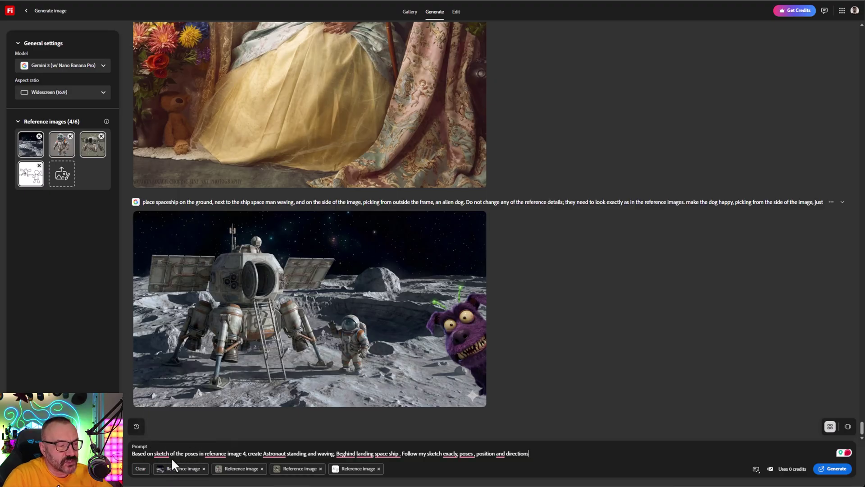
{"action": "left_click", "coordinate": [168, 418]}
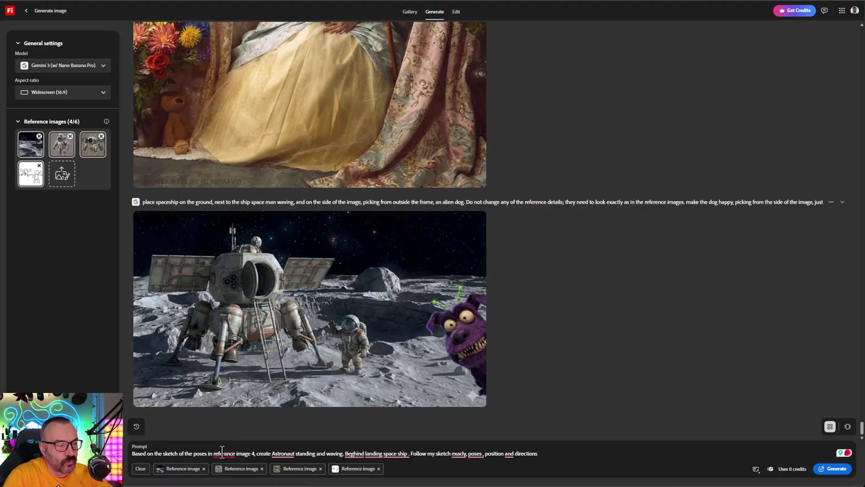
{"action": "mouse_move", "coordinate": [222, 453]}
{"action": "left_click", "coordinate": [234, 408]}
{"action": "mouse_move", "coordinate": [293, 456]}
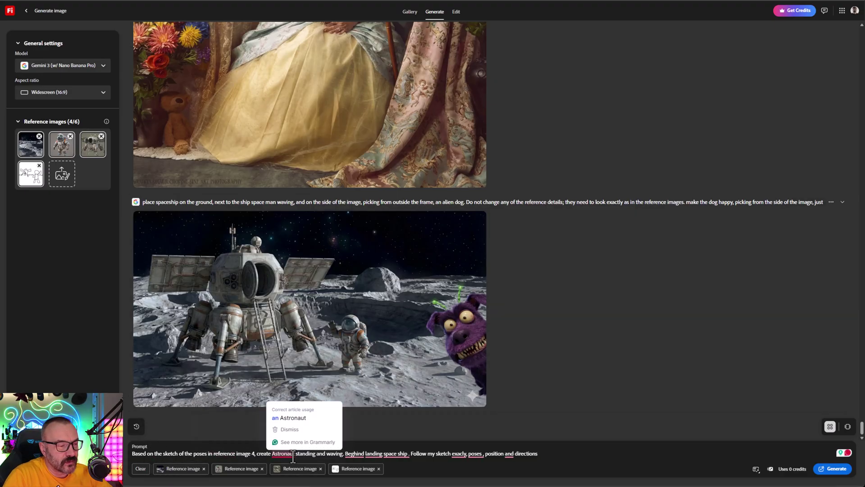
{"action": "left_click", "coordinate": [298, 418]}
{"action": "mouse_move", "coordinate": [359, 455]}
{"action": "left_click", "coordinate": [380, 408]}
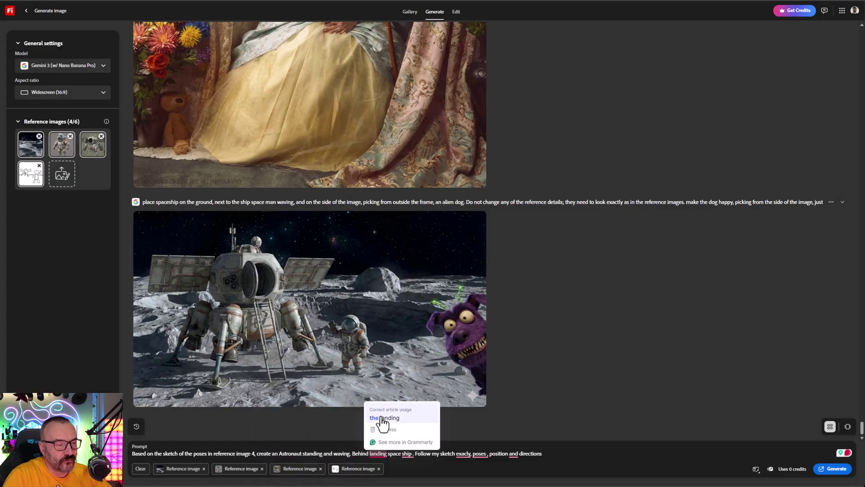
{"action": "left_click", "coordinate": [382, 419]}
{"action": "mouse_move", "coordinate": [473, 456]}
{"action": "left_click", "coordinate": [489, 415]}
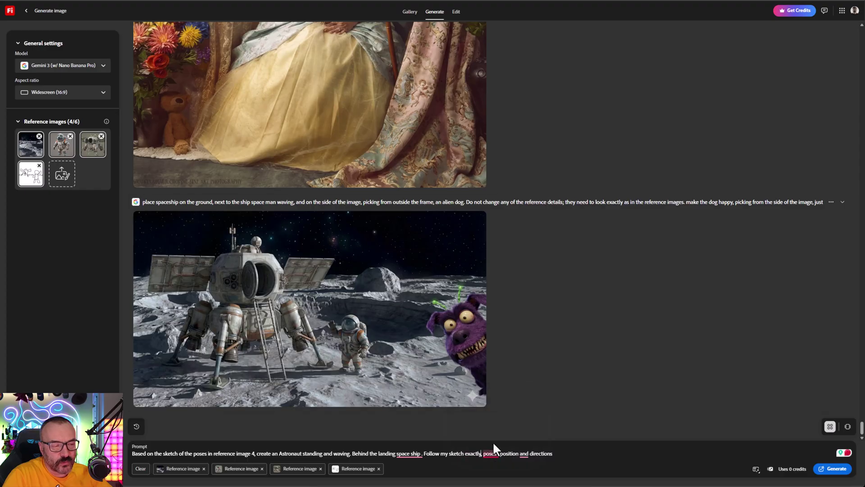
{"action": "left_click", "coordinate": [496, 421]}
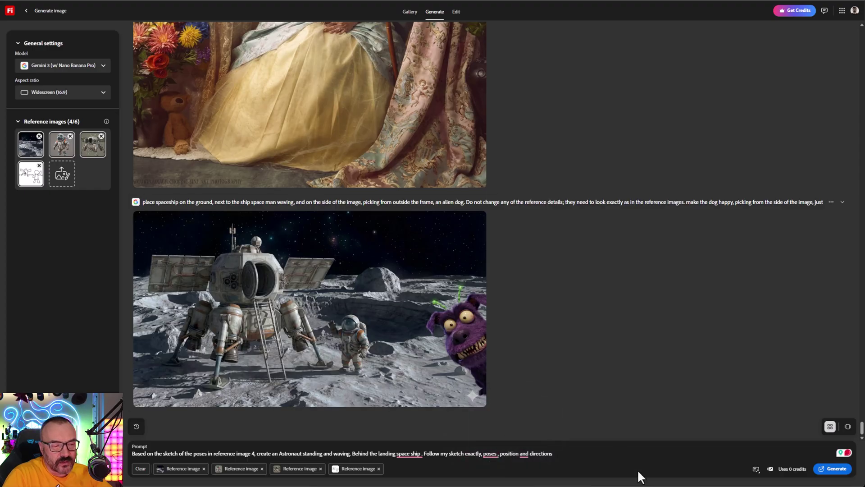
{"action": "left_click", "coordinate": [835, 468]}
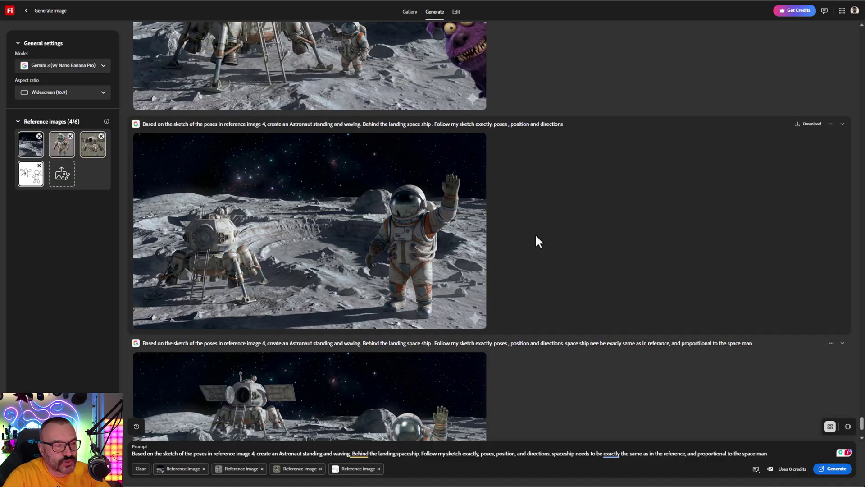
Step: Compare the sketch-based astronaut and lander results, and review the earlier landing images with their prompts about flames, dust and landing gears
{"action": "scroll", "coordinate": [532, 242], "scroll_direction": "down", "scroll_amount": 1}
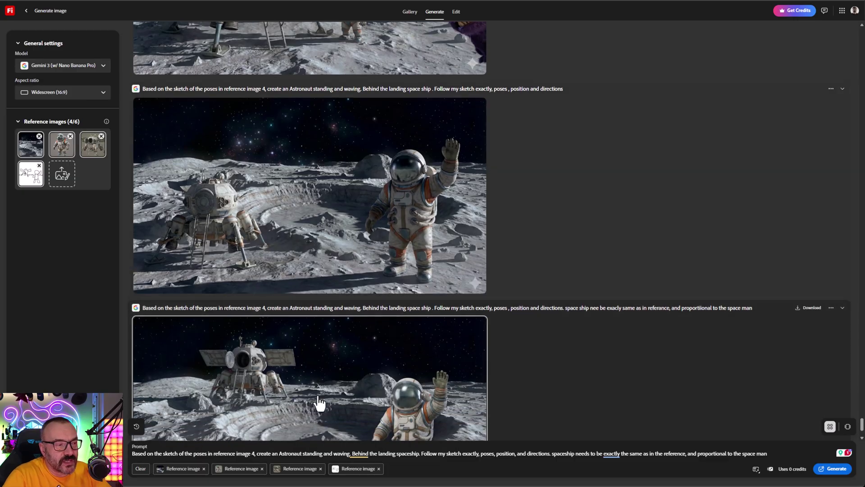
{"action": "scroll", "coordinate": [223, 287], "scroll_direction": "down", "scroll_amount": 2}
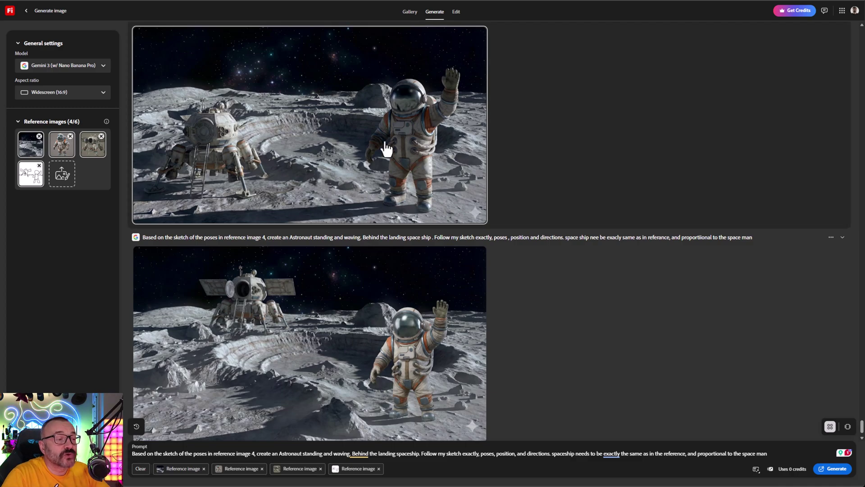
{"action": "scroll", "coordinate": [460, 344], "scroll_direction": "down", "scroll_amount": 1}
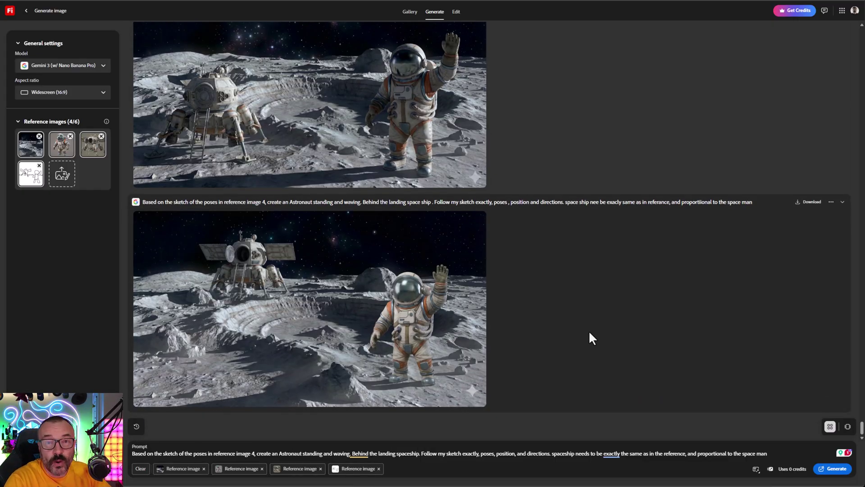
{"action": "mouse_move", "coordinate": [354, 380]}
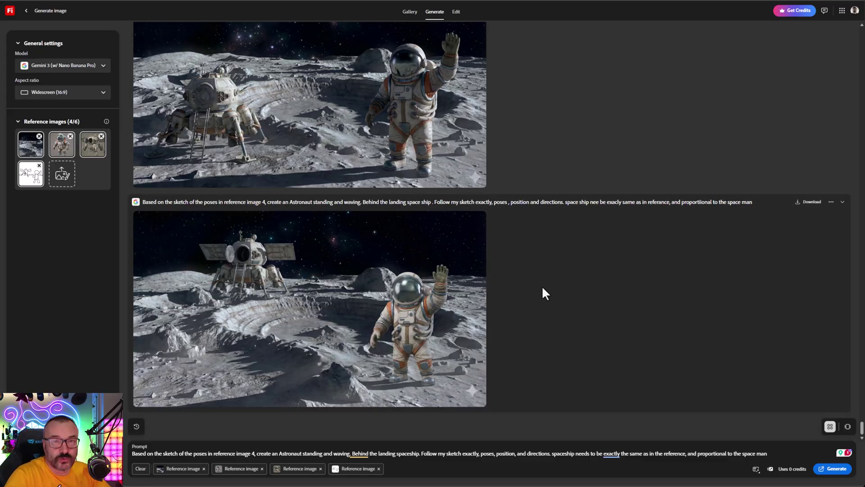
{"action": "scroll", "coordinate": [360, 374], "scroll_direction": "up", "scroll_amount": 10}
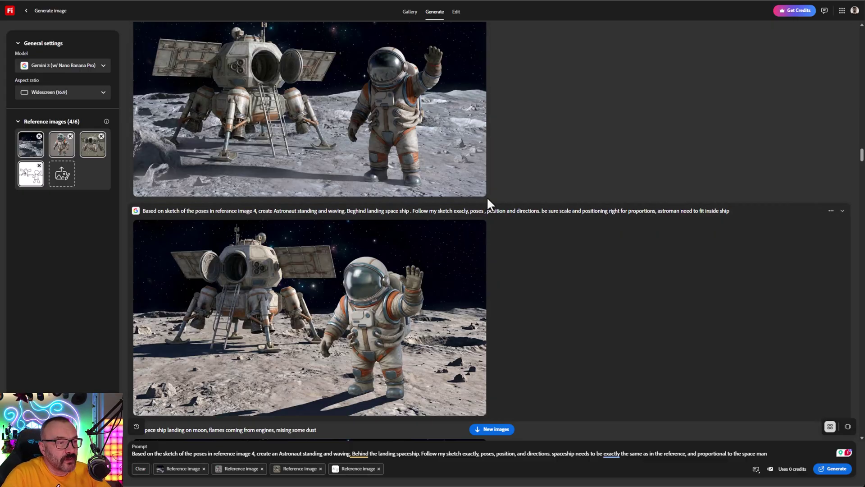
{"action": "scroll", "coordinate": [466, 149], "scroll_direction": "down", "scroll_amount": 6}
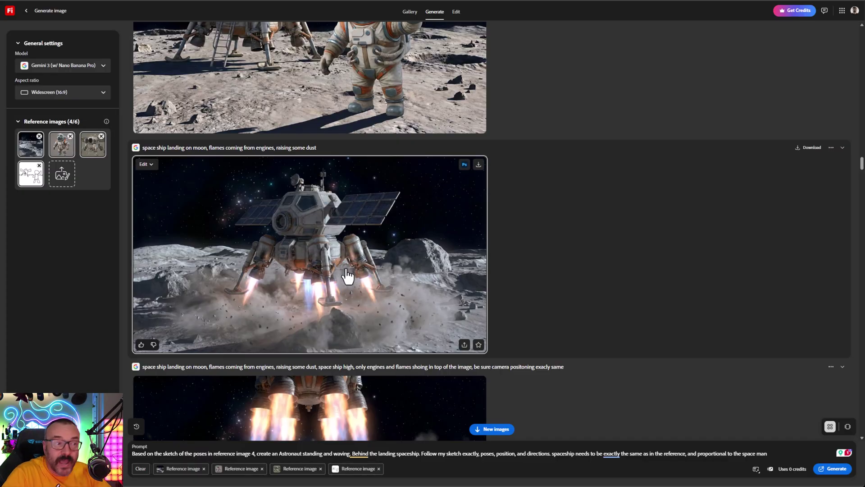
{"action": "scroll", "coordinate": [348, 275], "scroll_direction": "down", "scroll_amount": 4}
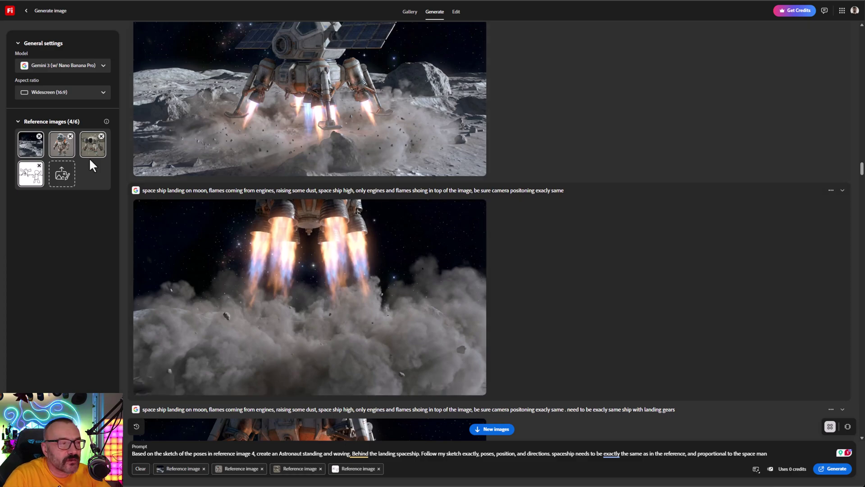
{"action": "scroll", "coordinate": [544, 254], "scroll_direction": "down", "scroll_amount": 1}
{"action": "left_click_drag", "start_coordinate": [676, 374], "coordinate": [567, 375]}
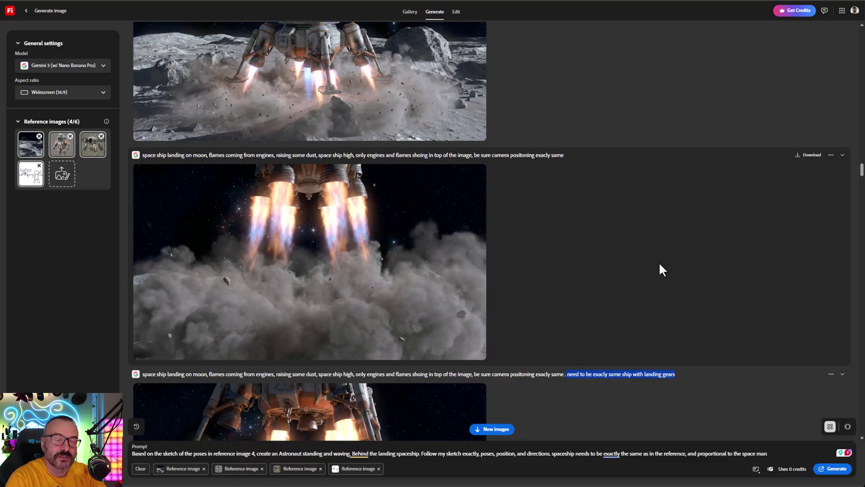
{"action": "scroll", "coordinate": [545, 180], "scroll_direction": "down", "scroll_amount": 3}
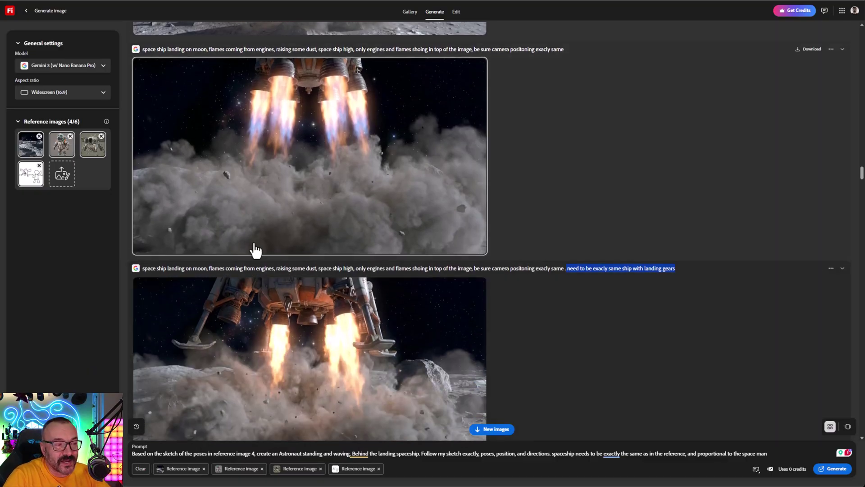
{"action": "scroll", "coordinate": [464, 325], "scroll_direction": "down", "scroll_amount": 1}
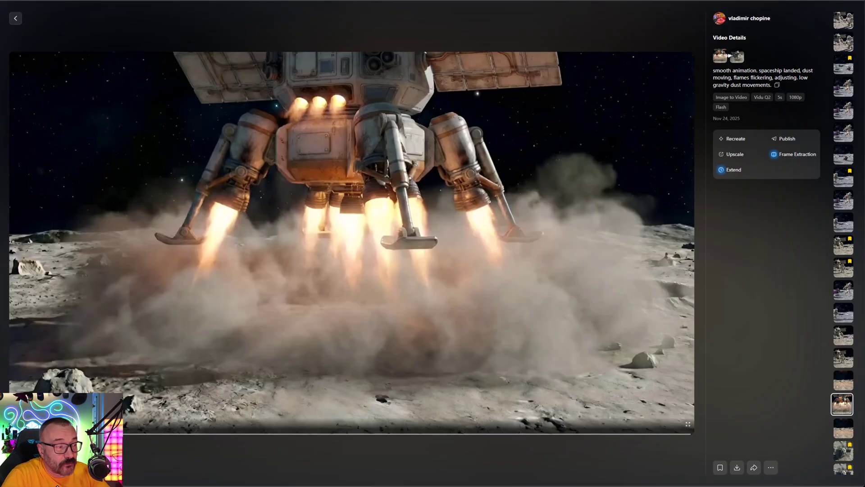
Step: Watch the Vidu Q2 image-to-video clip of the spaceship landing and inspect its source frames
{"action": "left_click", "coordinate": [25, 449]}
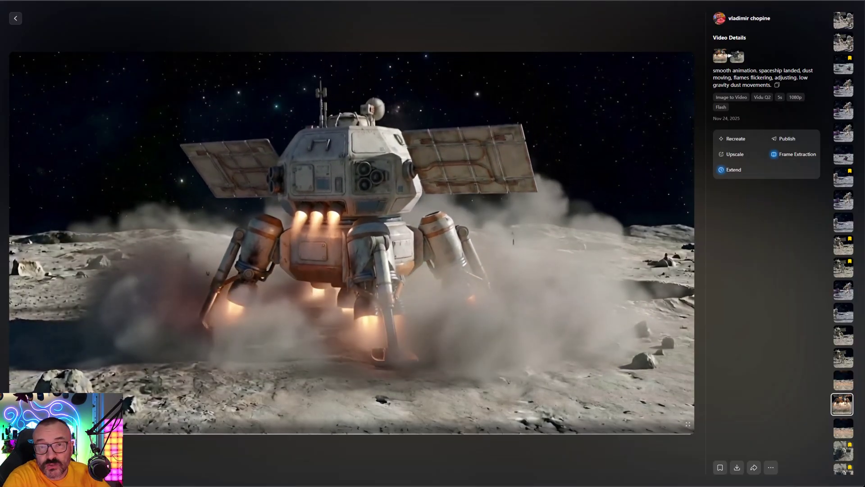
{"action": "mouse_move", "coordinate": [738, 58]}
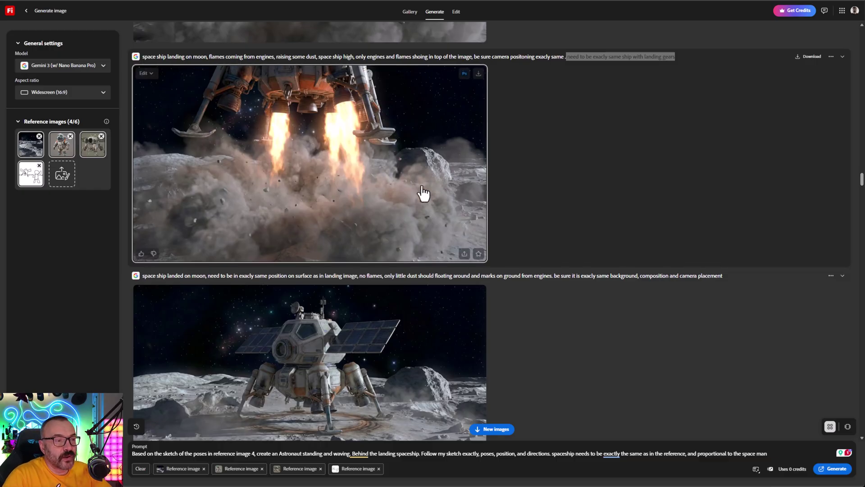
Step: Review the earlier Firefly variations of the landed ship, the high-in-space descent, the astronaut in the hatch, and the ladder additions
{"action": "scroll", "coordinate": [424, 194], "scroll_direction": "down", "scroll_amount": 2}
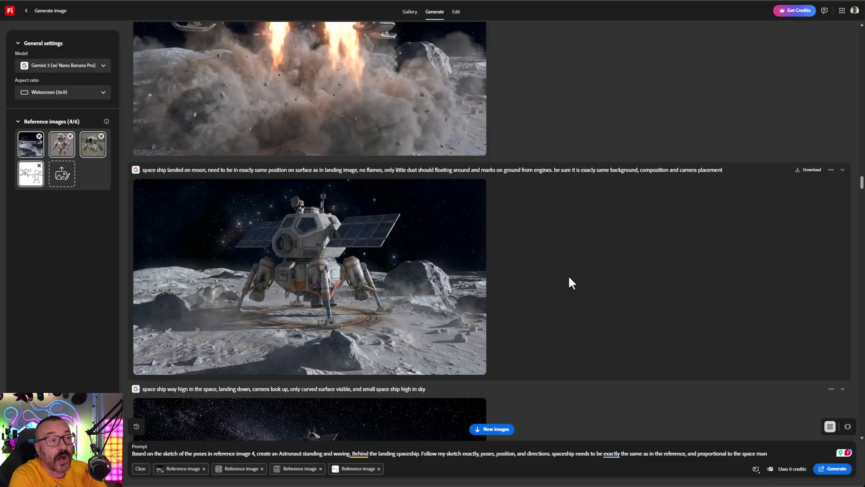
{"action": "scroll", "coordinate": [507, 197], "scroll_direction": "up", "scroll_amount": 3}
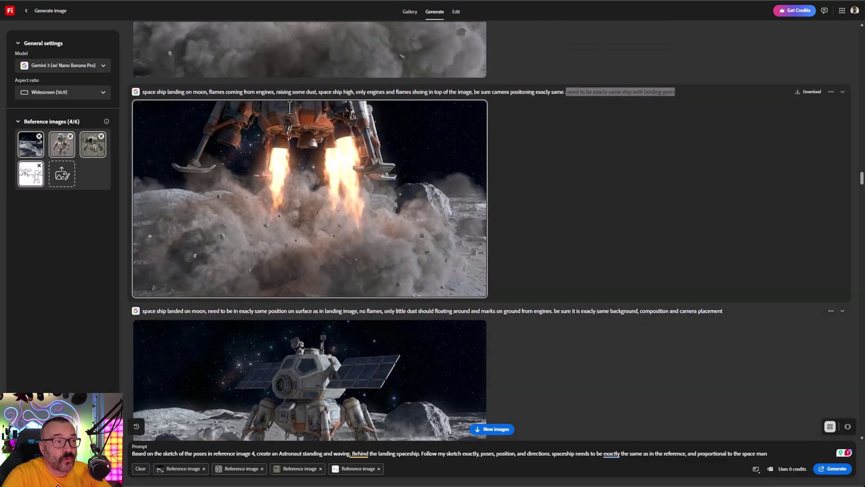
{"action": "scroll", "coordinate": [536, 283], "scroll_direction": "down", "scroll_amount": 2}
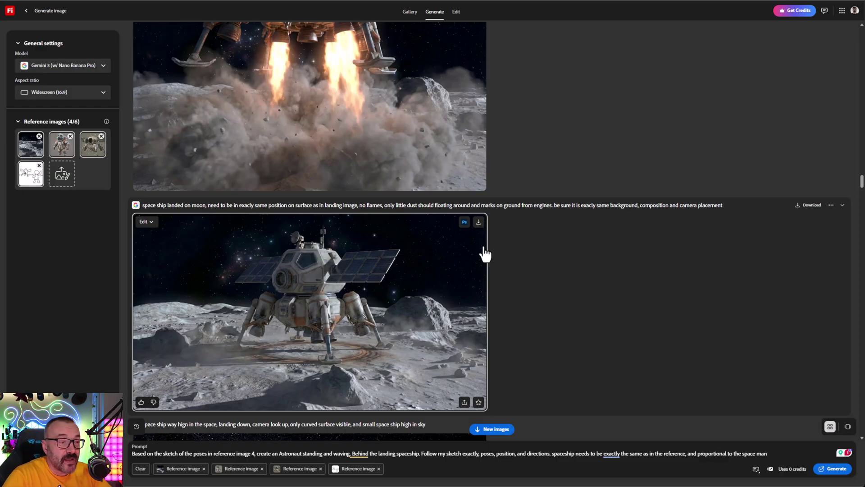
{"action": "scroll", "coordinate": [541, 255], "scroll_direction": "down", "scroll_amount": 4}
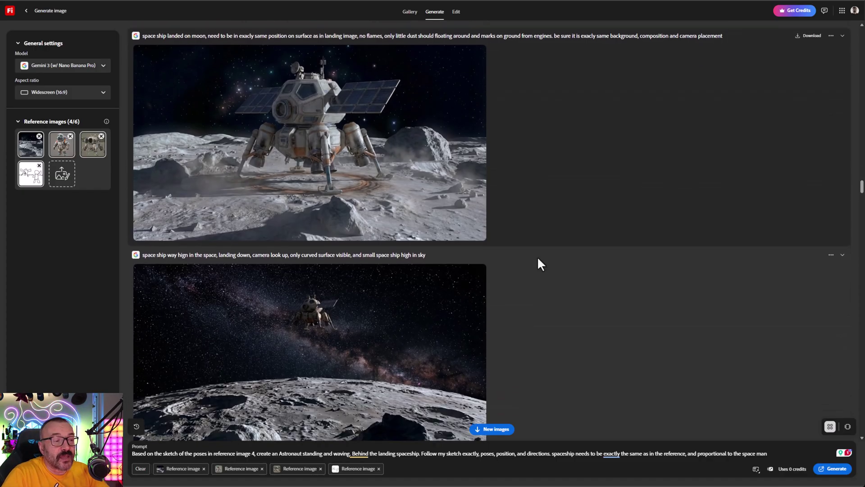
{"action": "scroll", "coordinate": [538, 259], "scroll_direction": "down", "scroll_amount": 5}
{"action": "scroll", "coordinate": [537, 261], "scroll_direction": "down", "scroll_amount": 10}
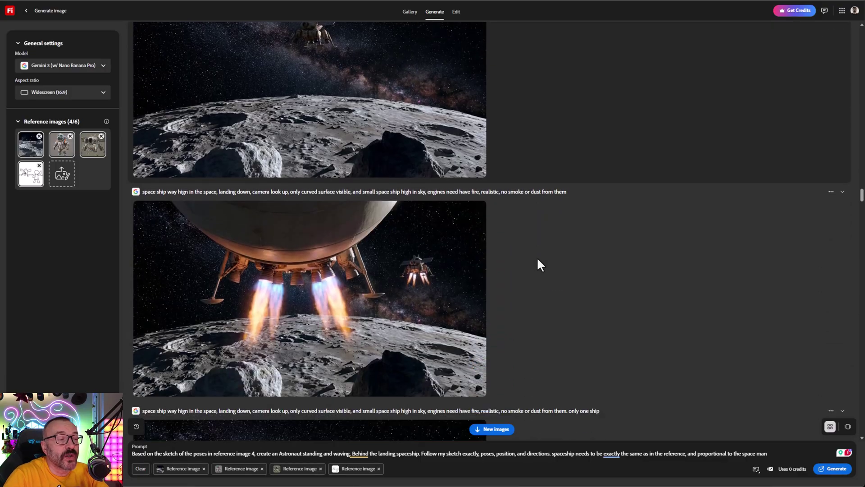
{"action": "scroll", "coordinate": [537, 260], "scroll_direction": "down", "scroll_amount": 8}
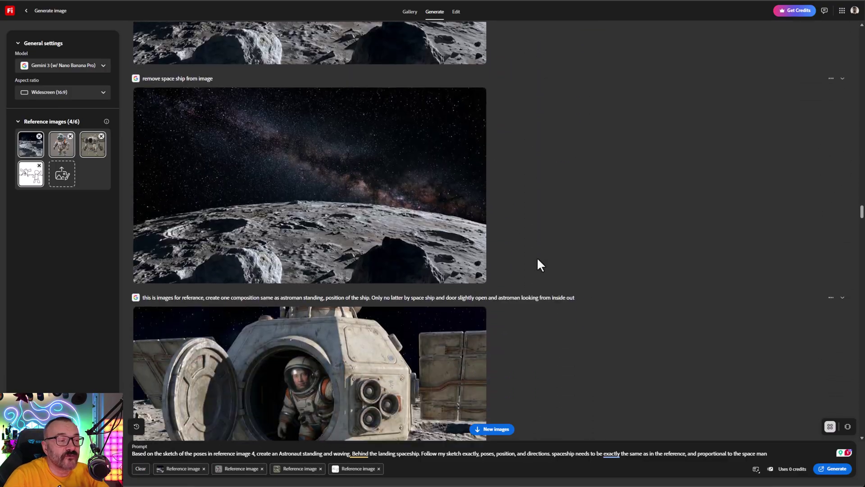
{"action": "scroll", "coordinate": [538, 260], "scroll_direction": "down", "scroll_amount": 5}
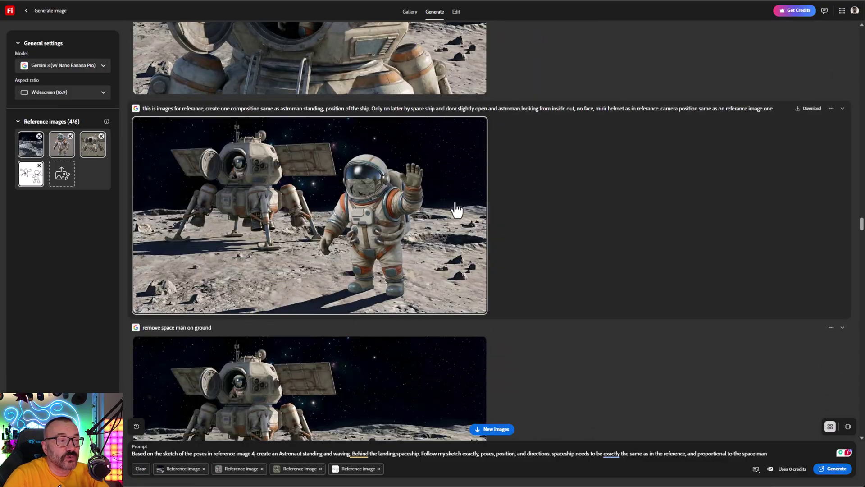
{"action": "scroll", "coordinate": [553, 219], "scroll_direction": "down", "scroll_amount": 6}
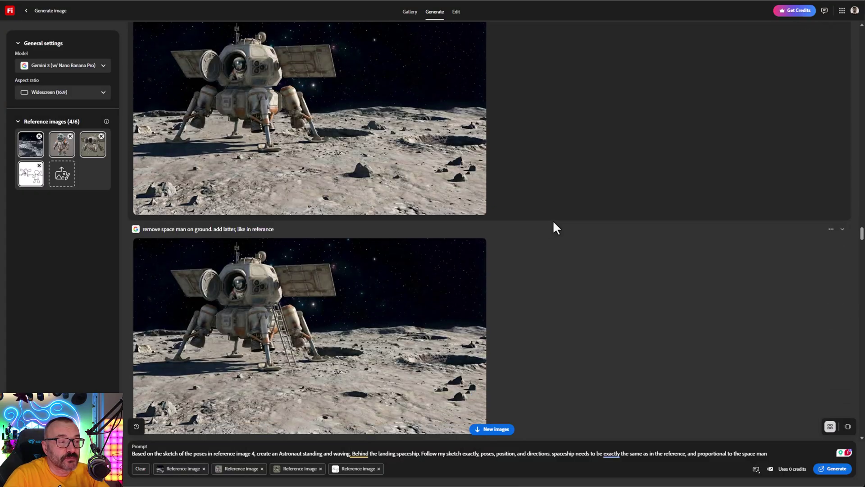
{"action": "scroll", "coordinate": [552, 219], "scroll_direction": "up", "scroll_amount": 1}
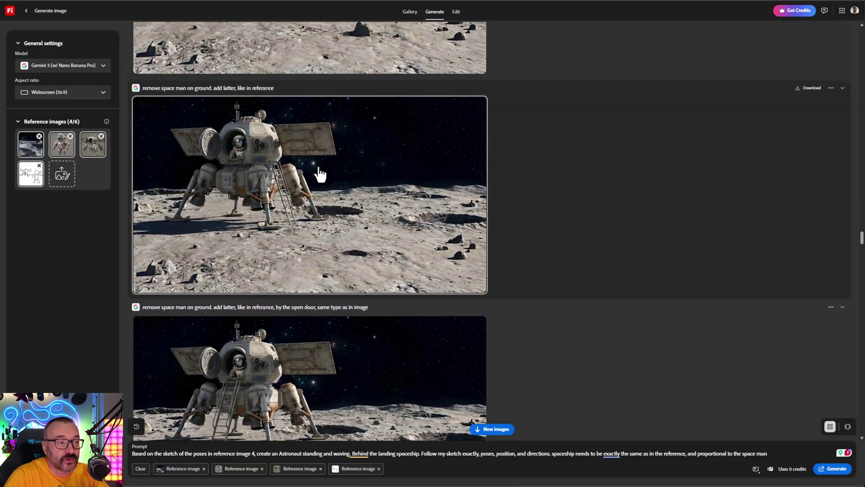
{"action": "scroll", "coordinate": [616, 250], "scroll_direction": "down", "scroll_amount": 1}
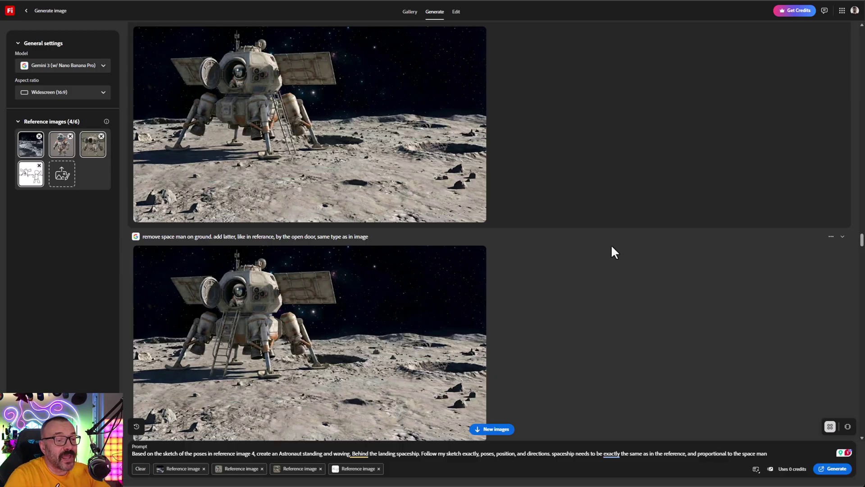
{"action": "scroll", "coordinate": [612, 247], "scroll_direction": "down", "scroll_amount": 1}
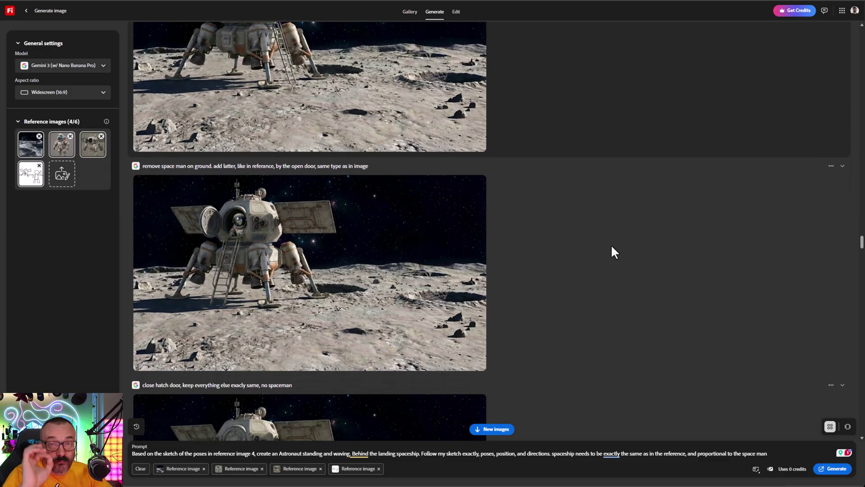